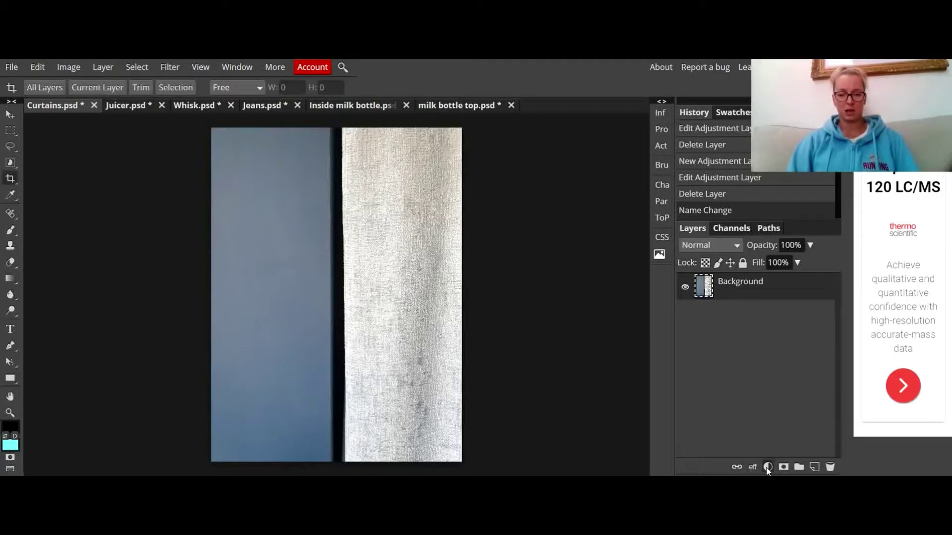
- Add a Threshold adjustment layer to the curtains photo and settle its level at 190
click(767, 467)
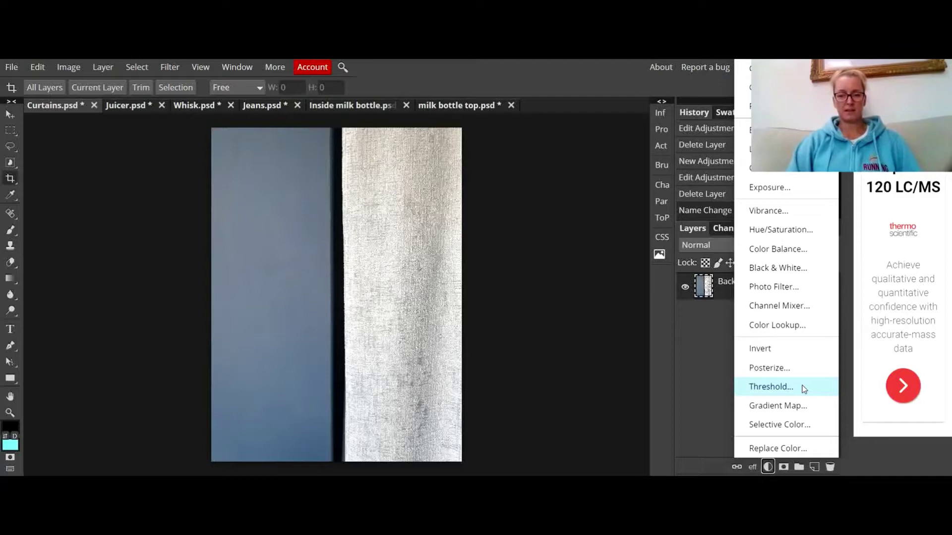
click(771, 387)
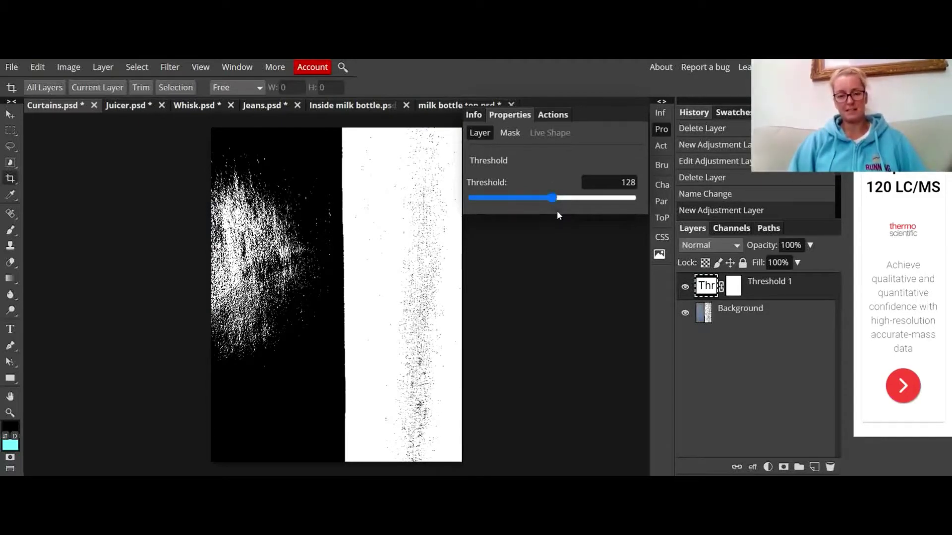
drag(551, 197, 680, 210)
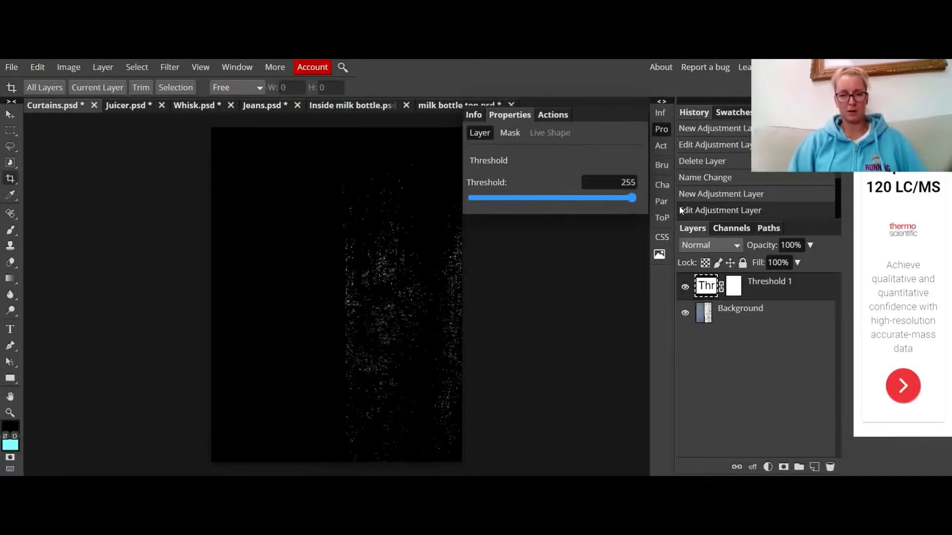
drag(607, 194, 591, 209)
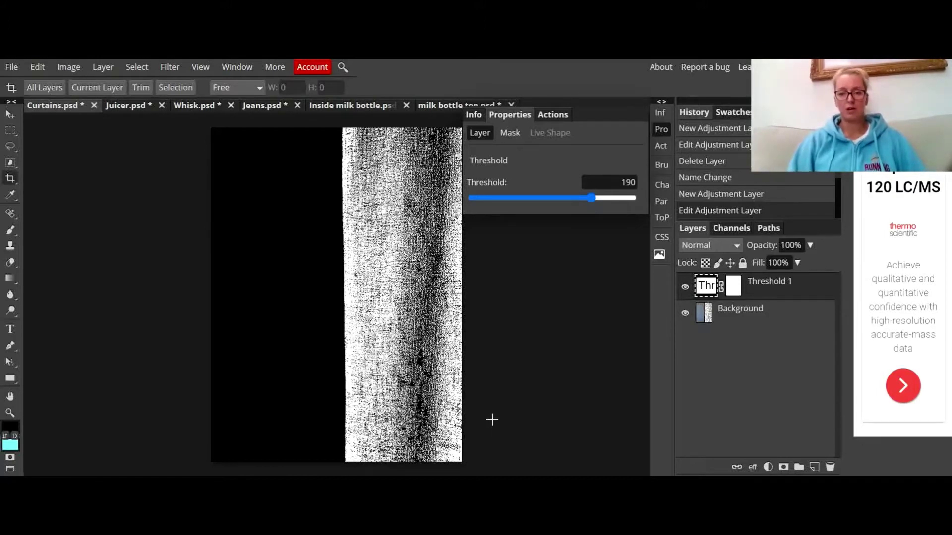
- Give milk bottle top.psd a Threshold layer at 95 and draw a crop frame around the bottle top
click(350, 108)
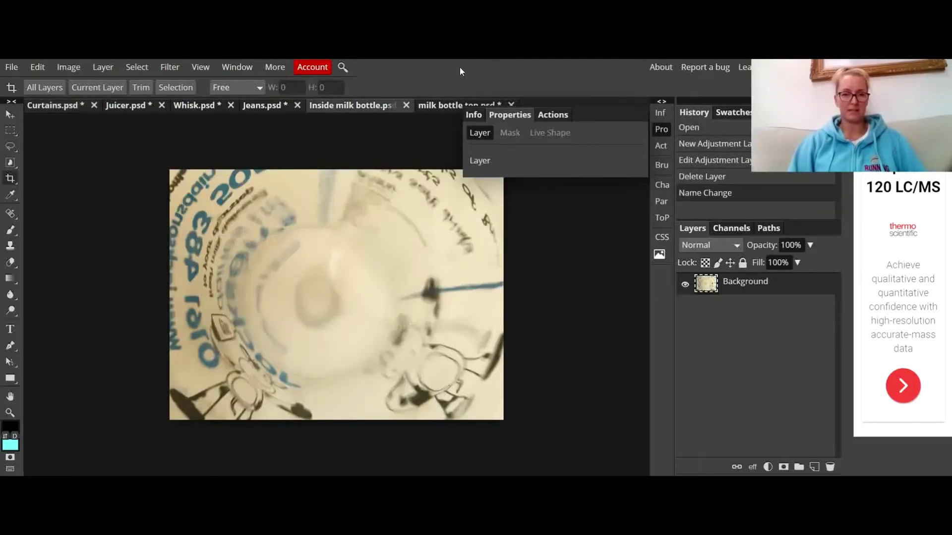
click(449, 109)
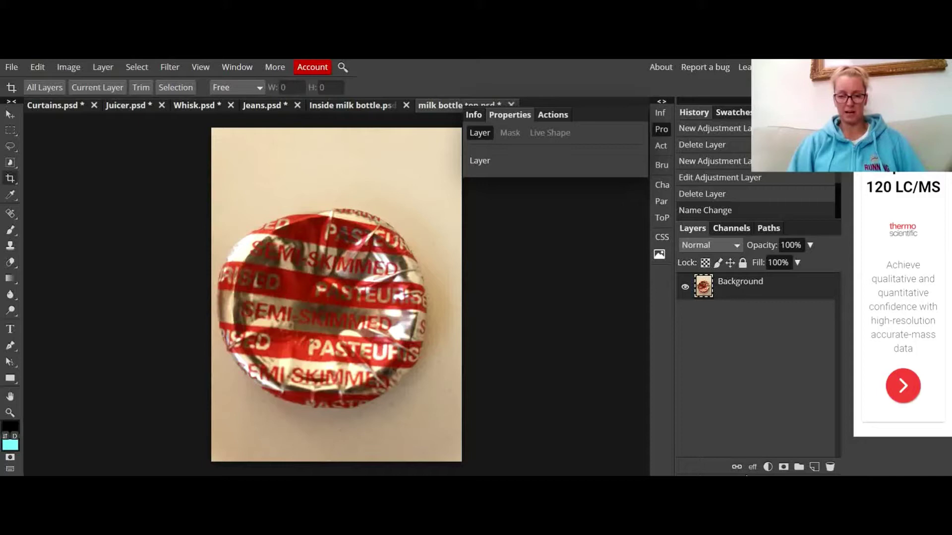
click(768, 467)
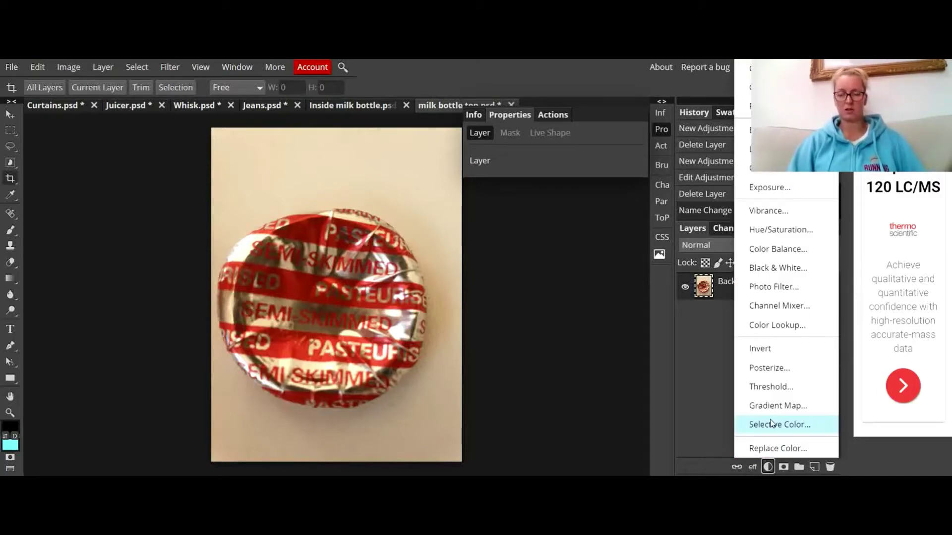
click(771, 386)
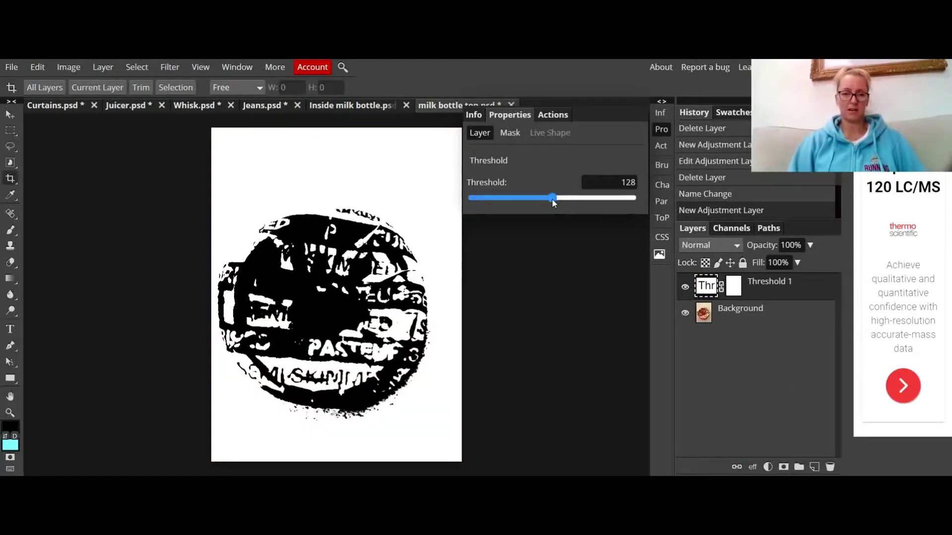
drag(552, 198, 530, 204)
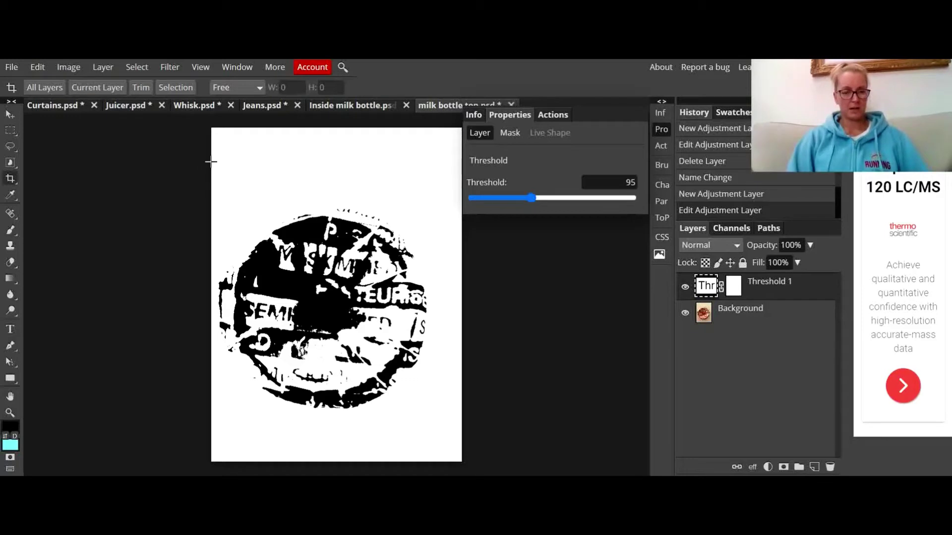
drag(211, 162, 441, 455)
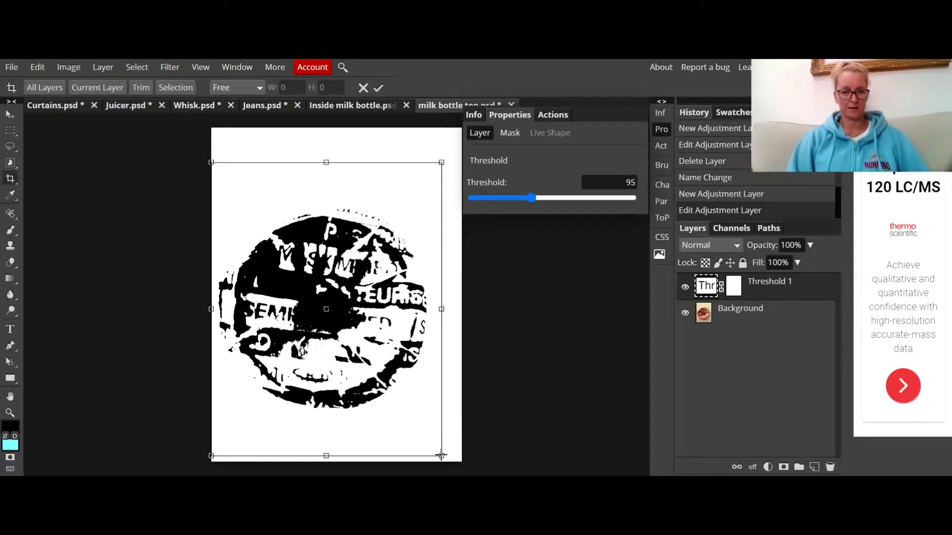
- Commit the crop on the bottle-top image, then switch to Juicer.psd
key(Return)
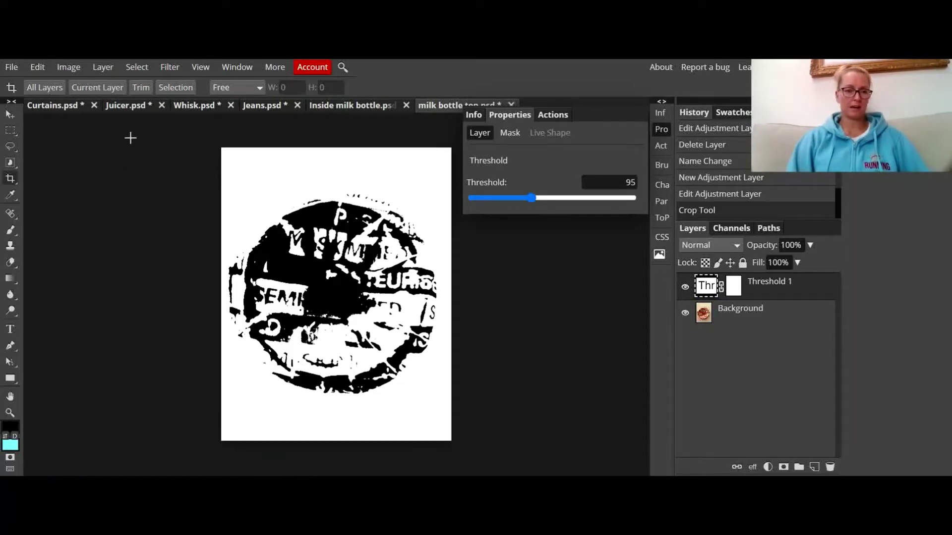
click(121, 106)
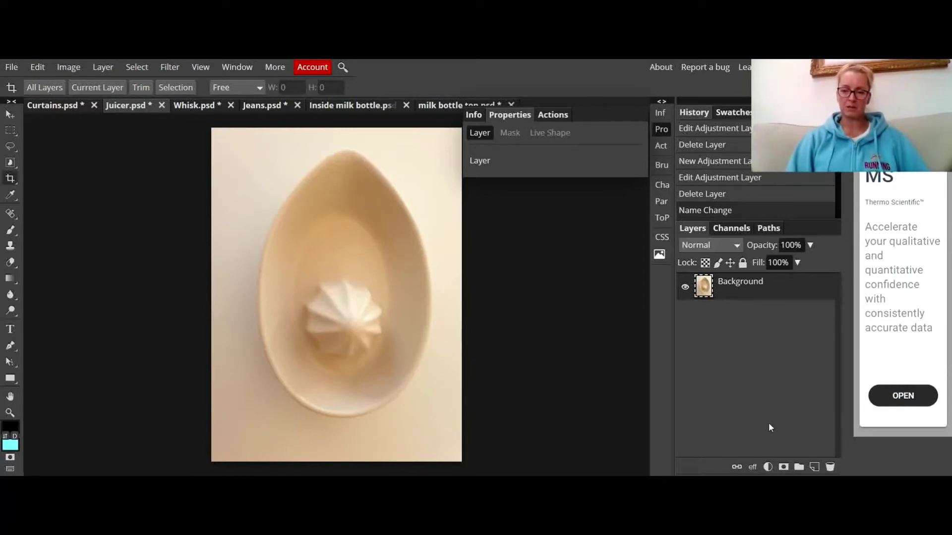
- Add a Black & White layer to the juicer with Yellow raised to 188, then collapse Properties
click(768, 468)
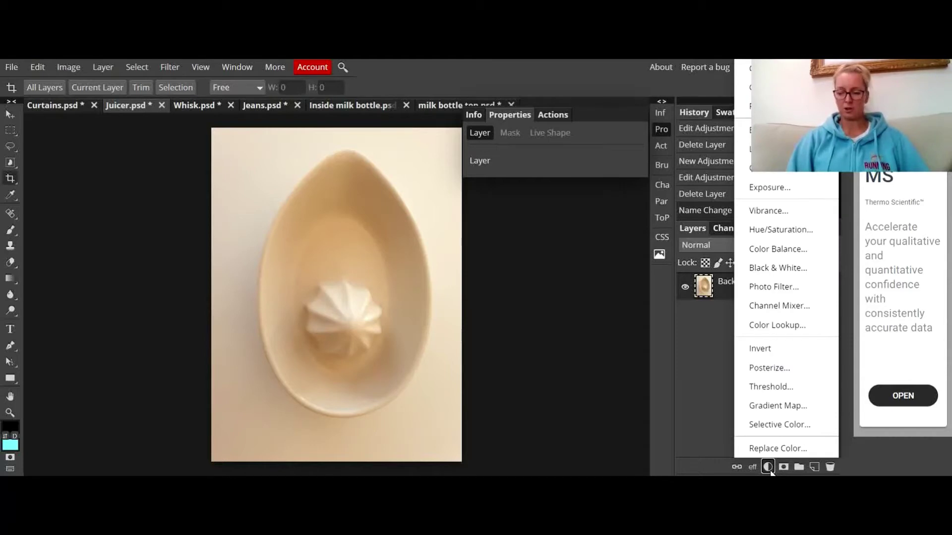
click(794, 270)
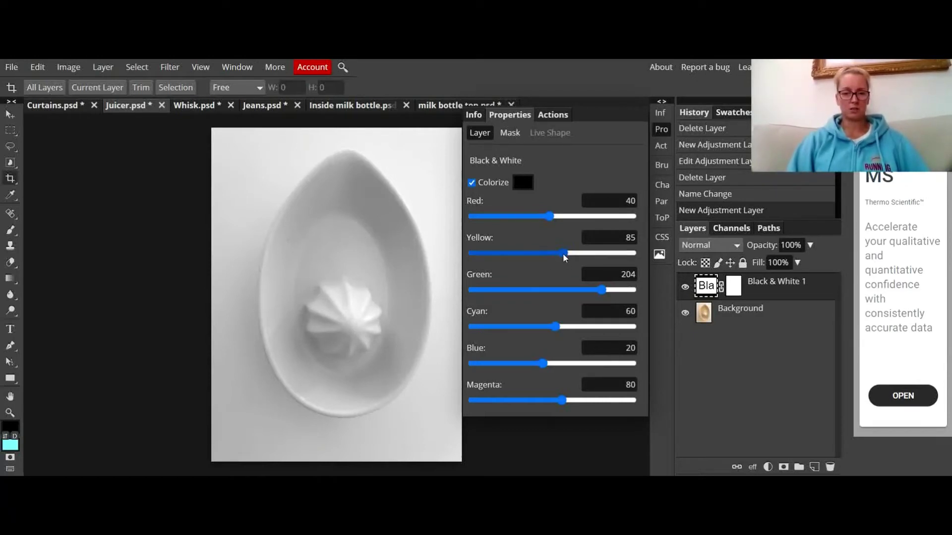
drag(569, 256, 597, 255)
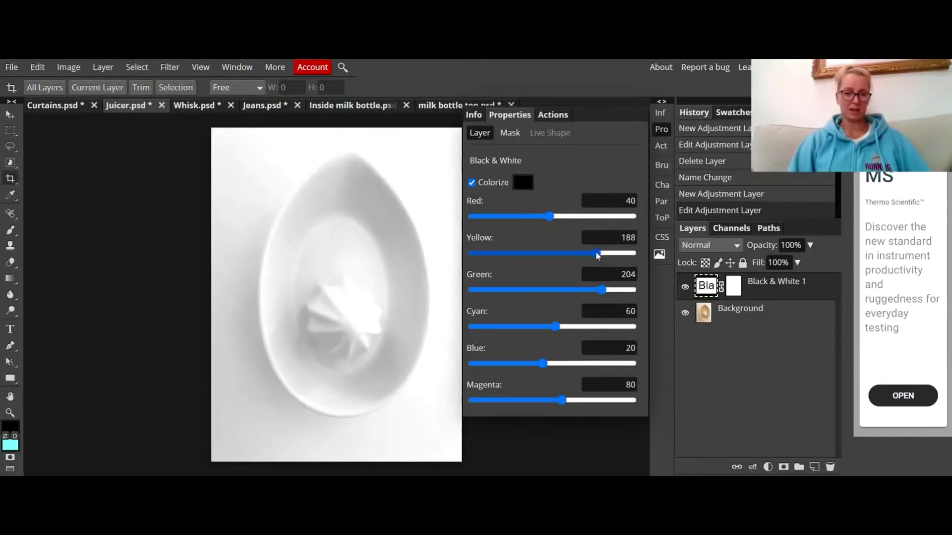
click(662, 131)
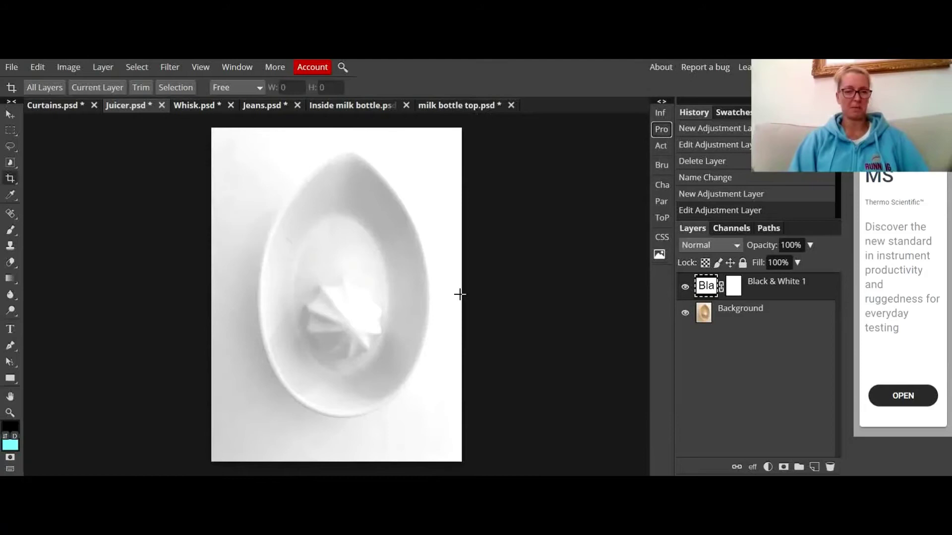
click(11, 67)
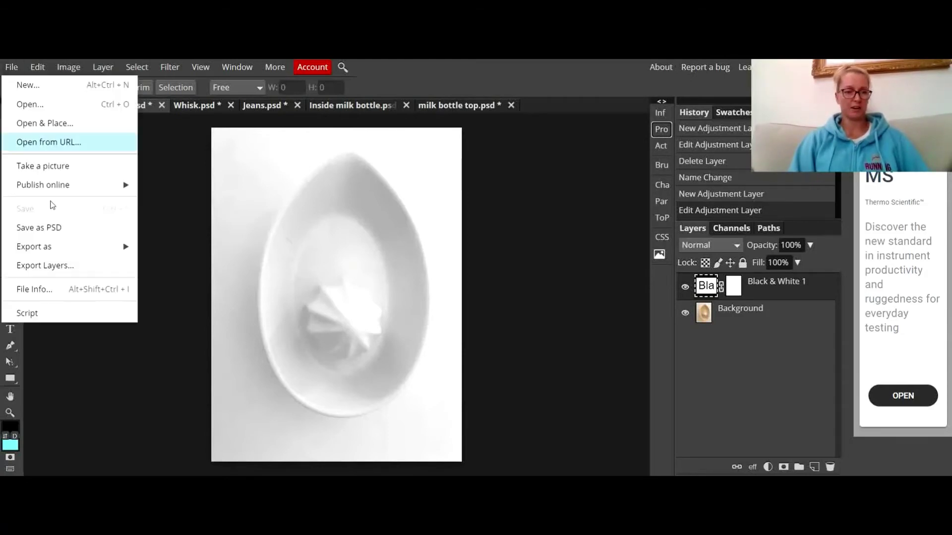
- Close the File menu without exporting and switch to the Jeans photo
mouse_move(115, 246)
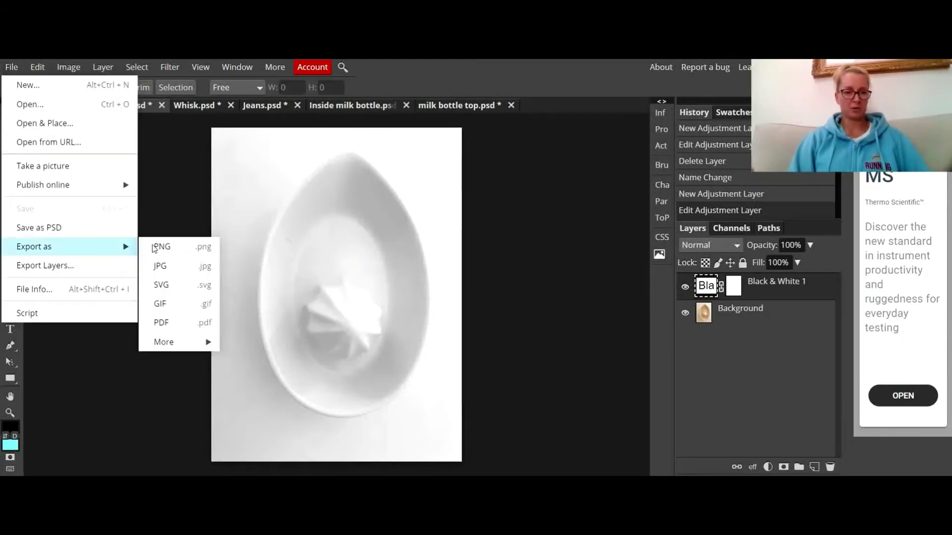
click(180, 203)
click(279, 107)
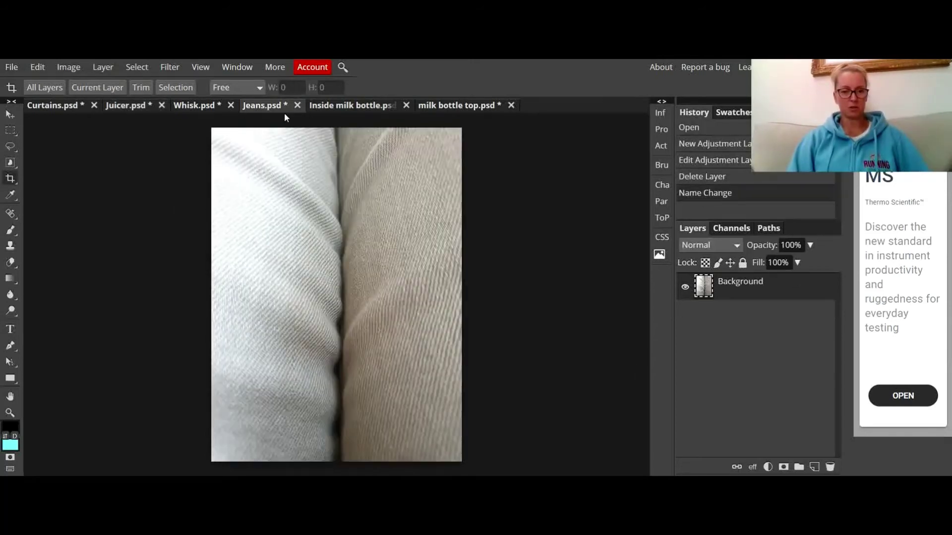
- Apply a rainbow Gradient Map layer to the jeans with the magenta stop shifted, then show Inside milk bottle.psd
click(768, 466)
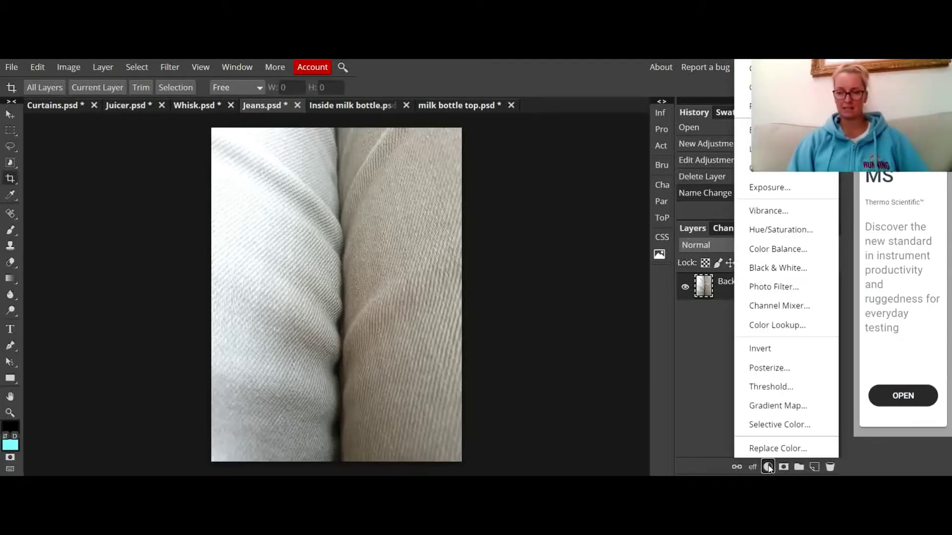
click(793, 405)
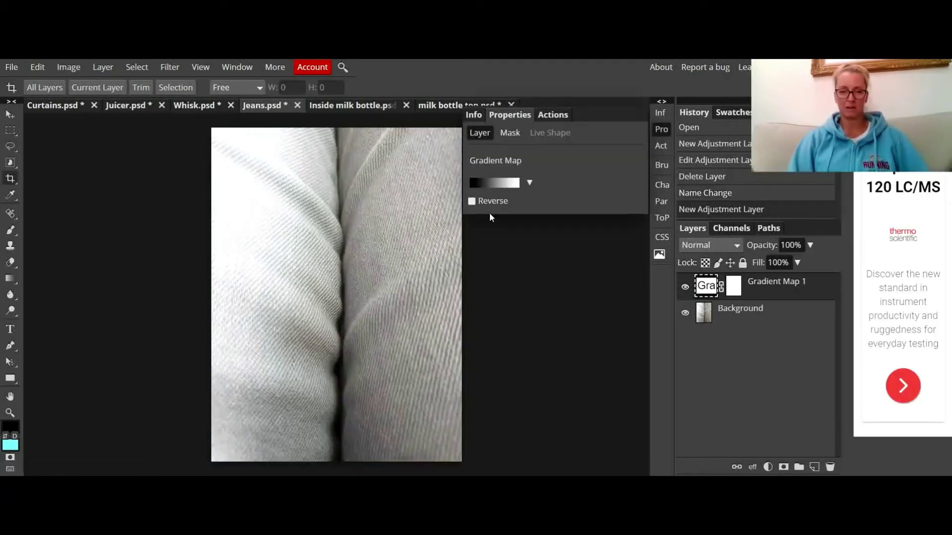
click(530, 184)
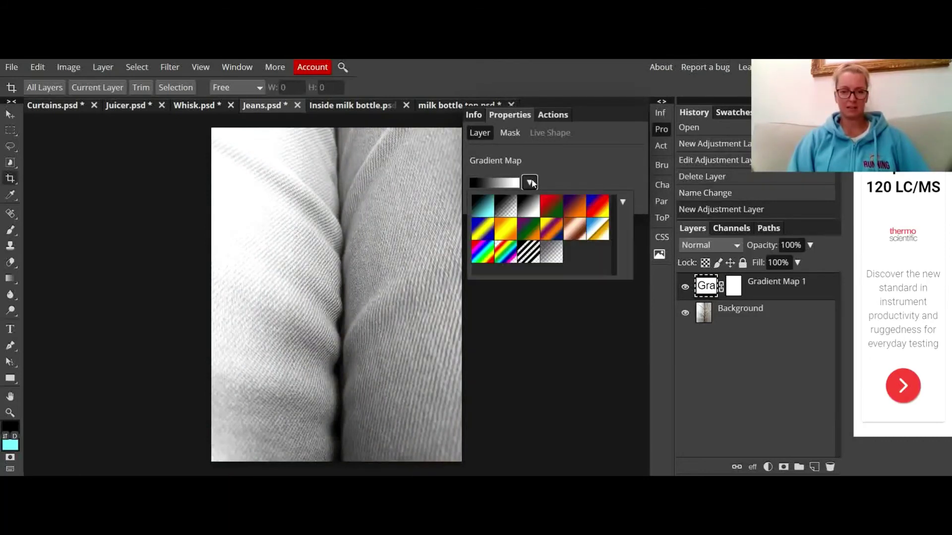
click(486, 254)
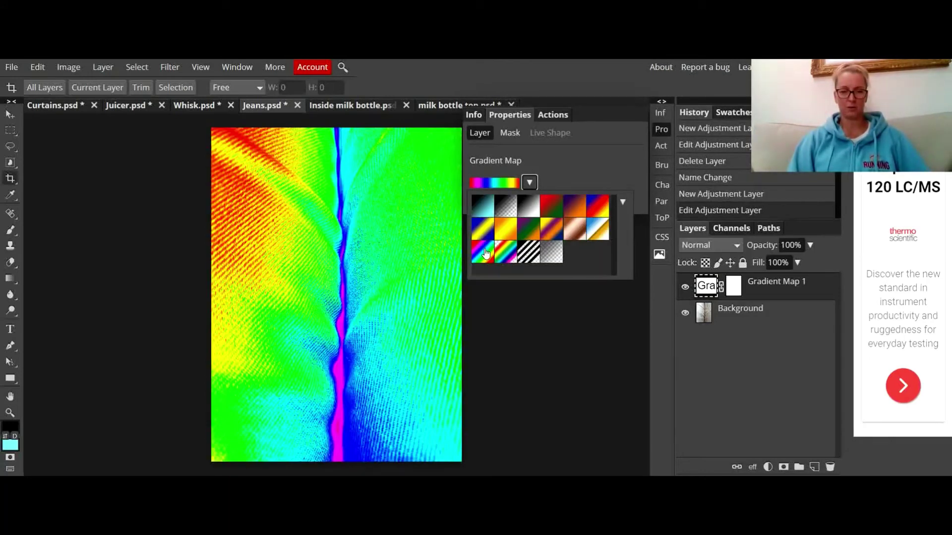
click(497, 181)
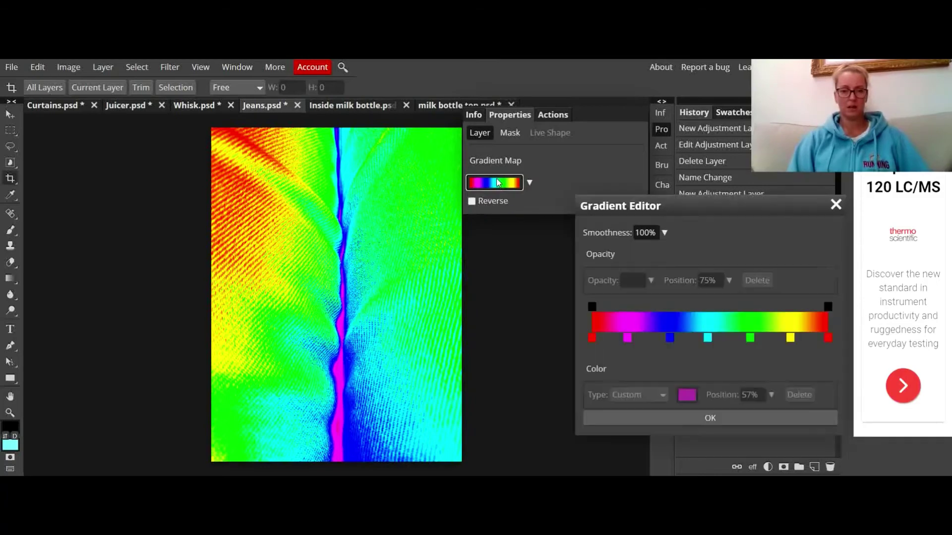
drag(627, 338, 745, 338)
click(717, 421)
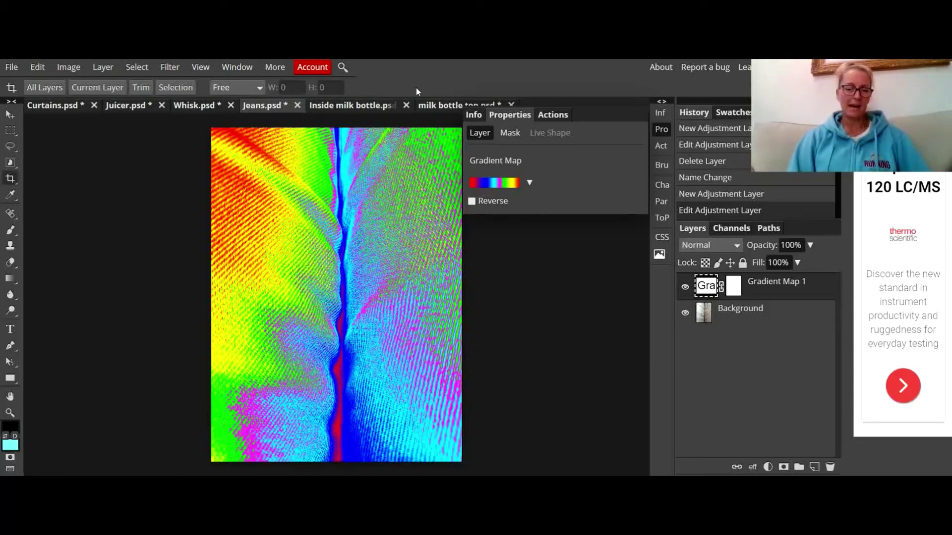
click(354, 104)
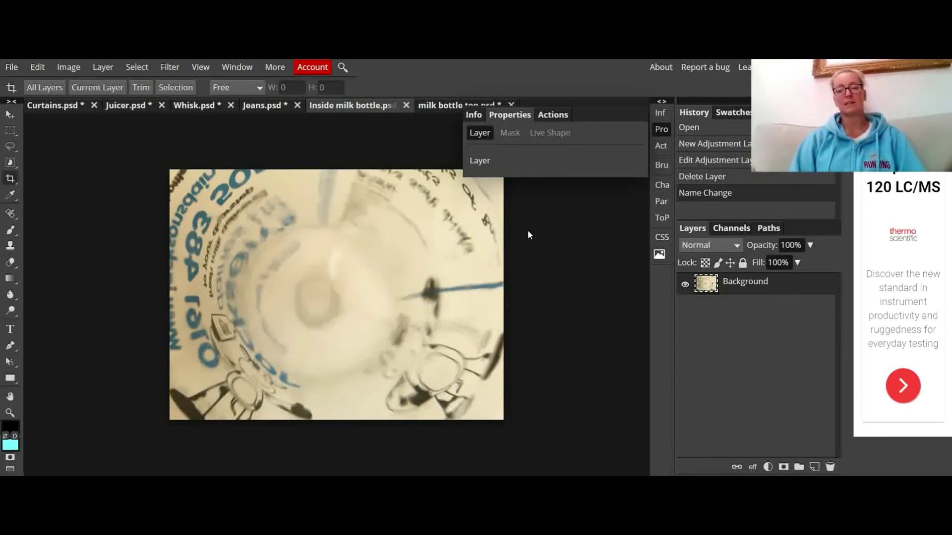
- Add a Posterize layer to the milk bottle photo, trying several levels before settling on 5
click(768, 467)
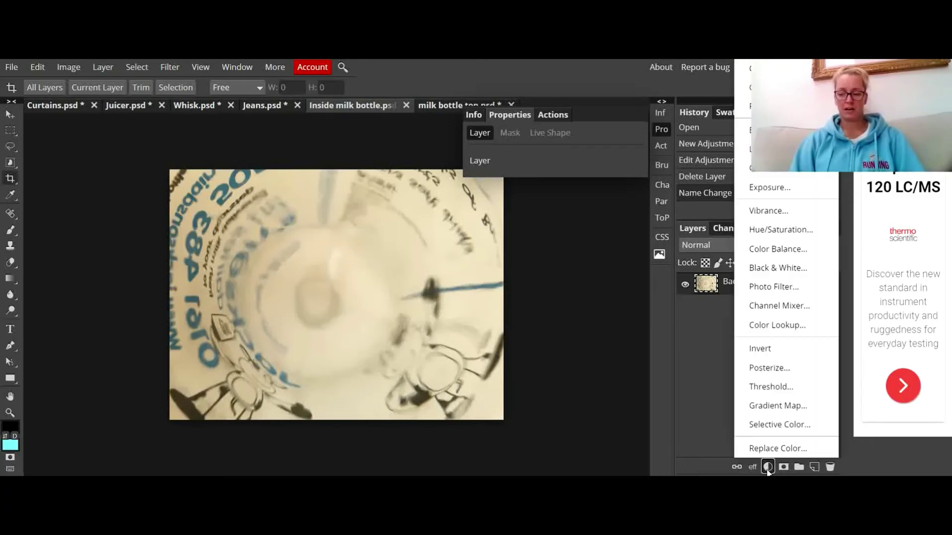
click(787, 372)
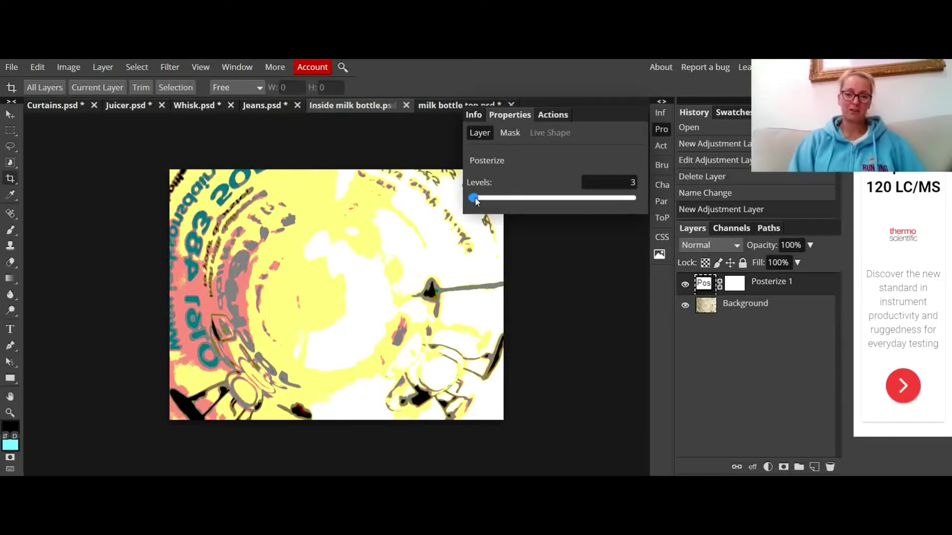
drag(474, 197, 615, 201)
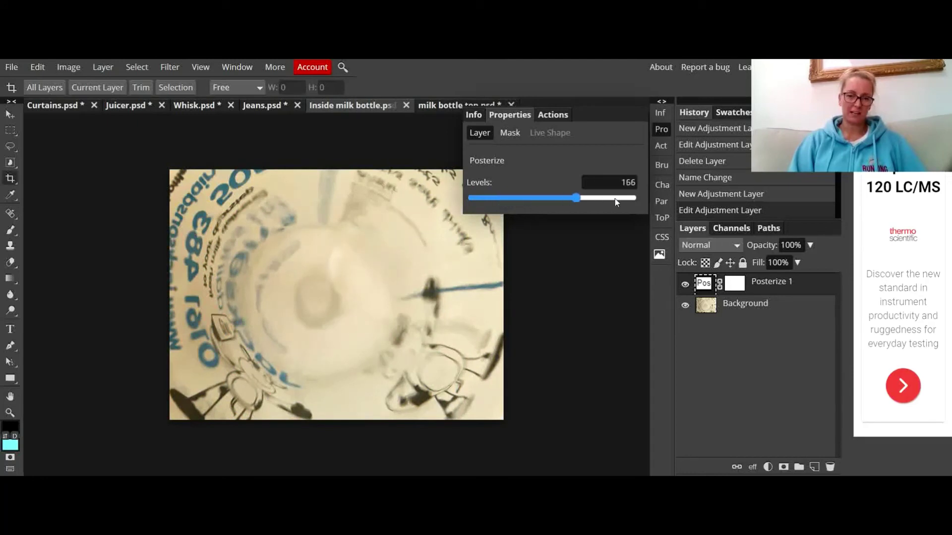
drag(545, 207, 477, 201)
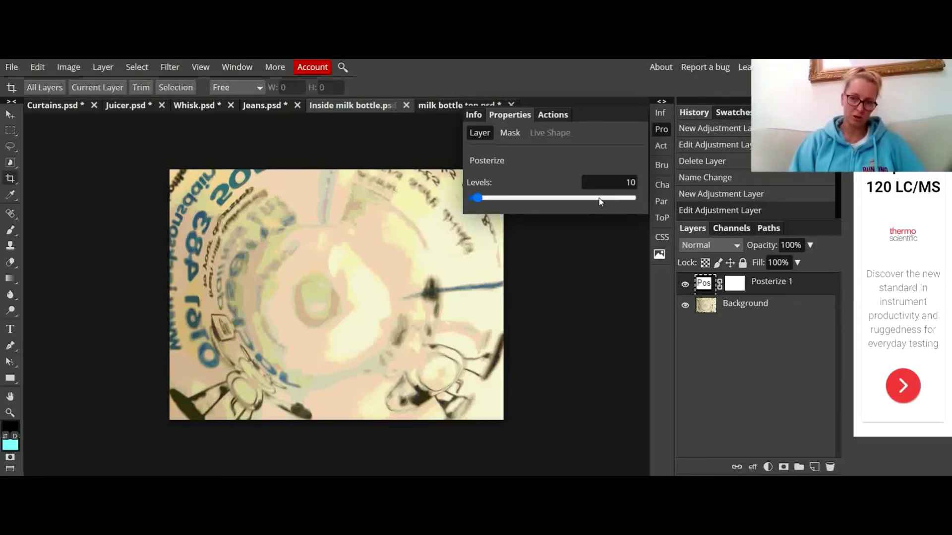
click(479, 201)
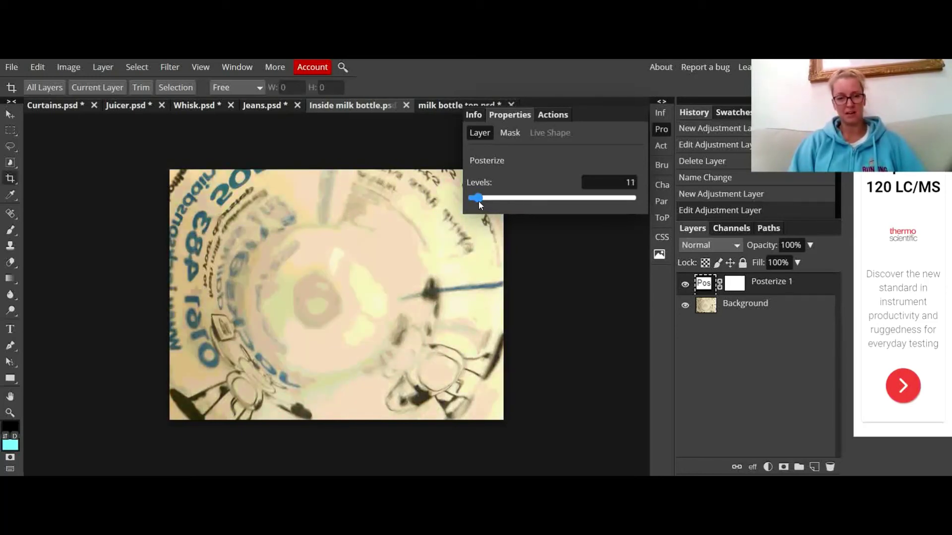
drag(478, 201, 474, 198)
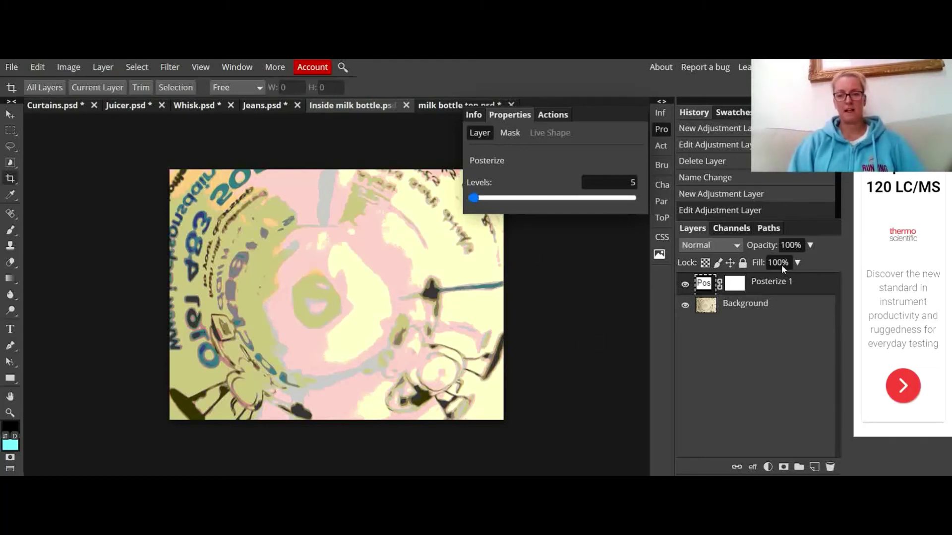
- Delete the Posterize 1 layer and add a Threshold layer set to 199
click(830, 468)
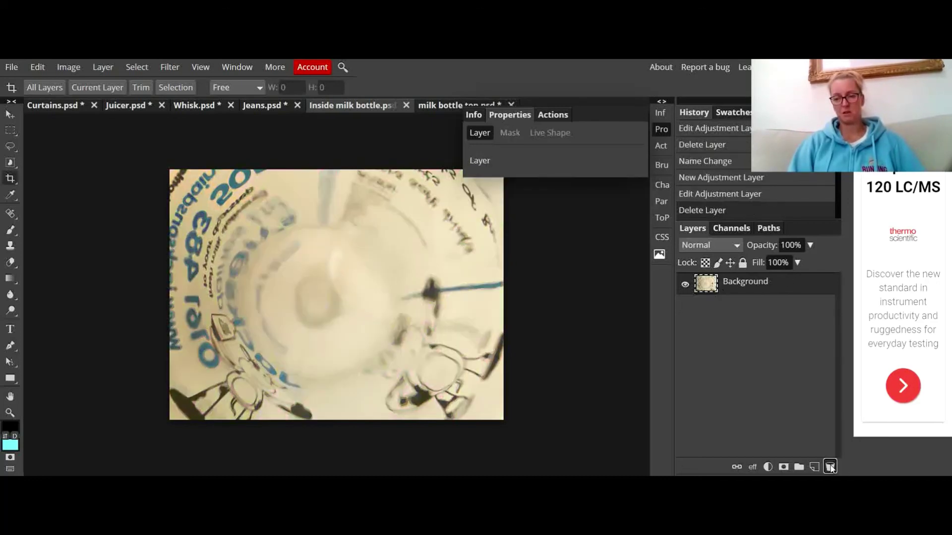
click(767, 467)
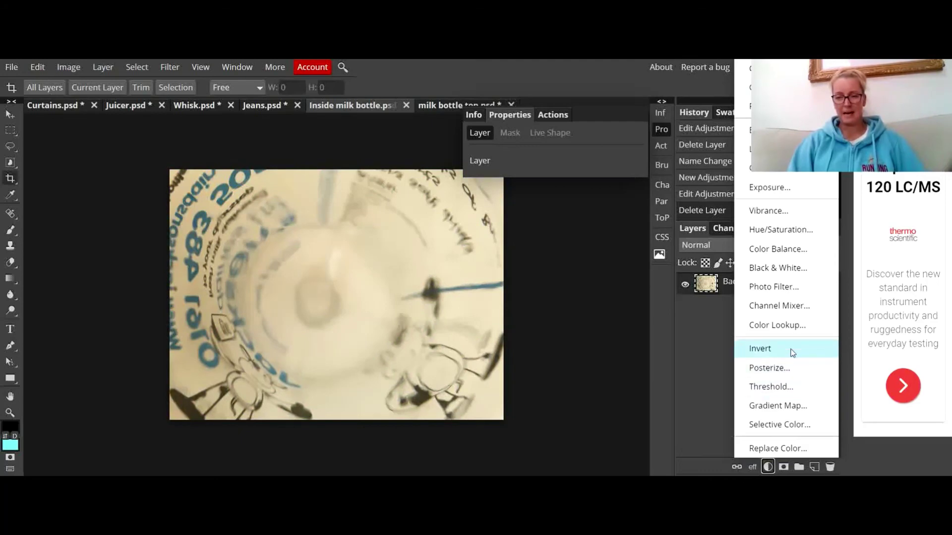
click(769, 386)
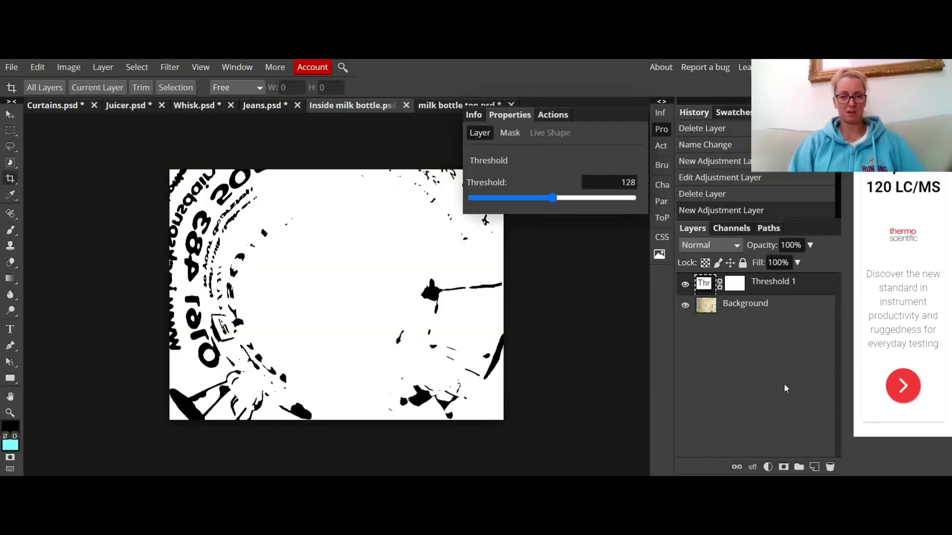
drag(554, 198, 598, 200)
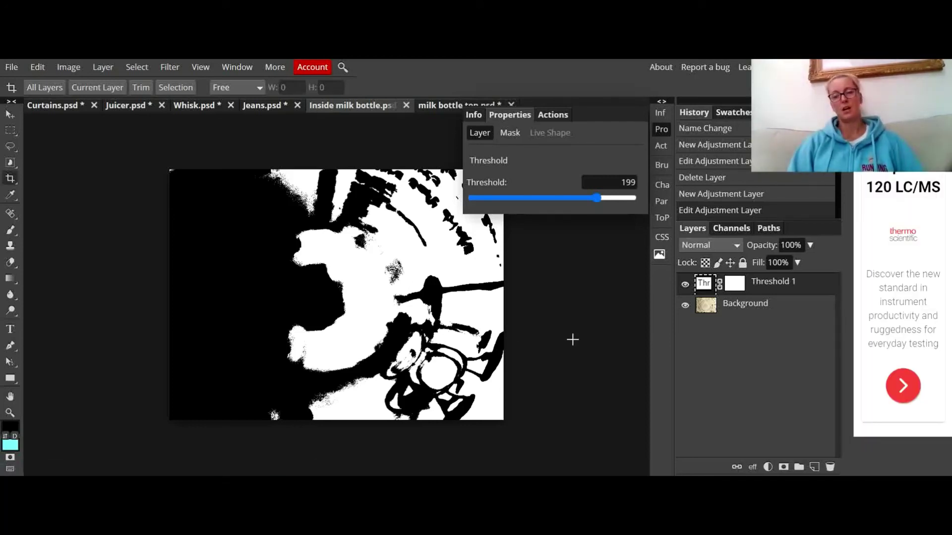
- Check the File export options without exporting, then close the Threshold properties panel
click(12, 66)
mouse_move(80, 255)
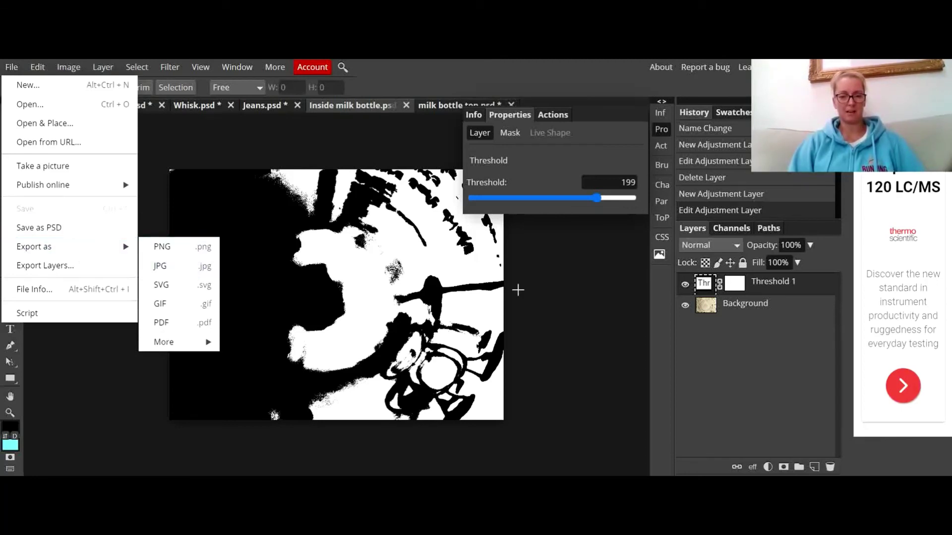
click(193, 271)
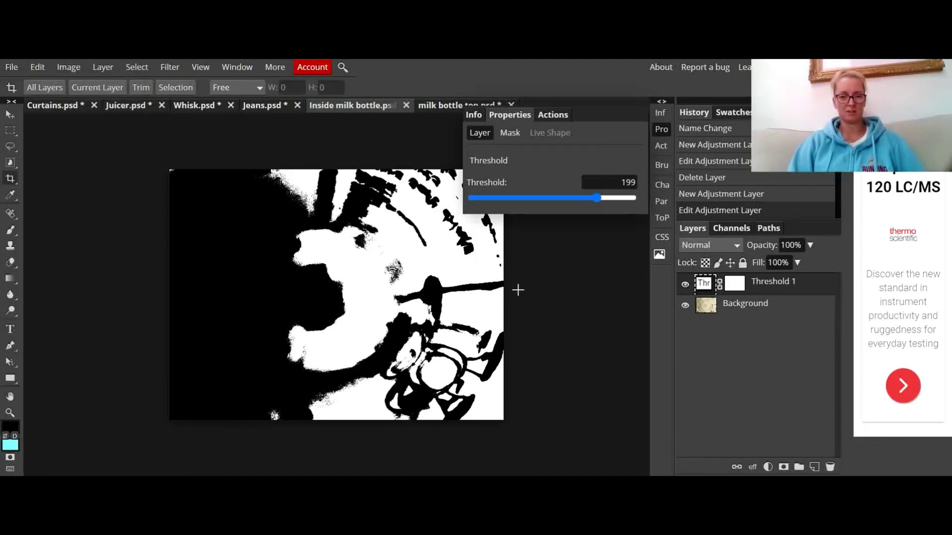
click(659, 130)
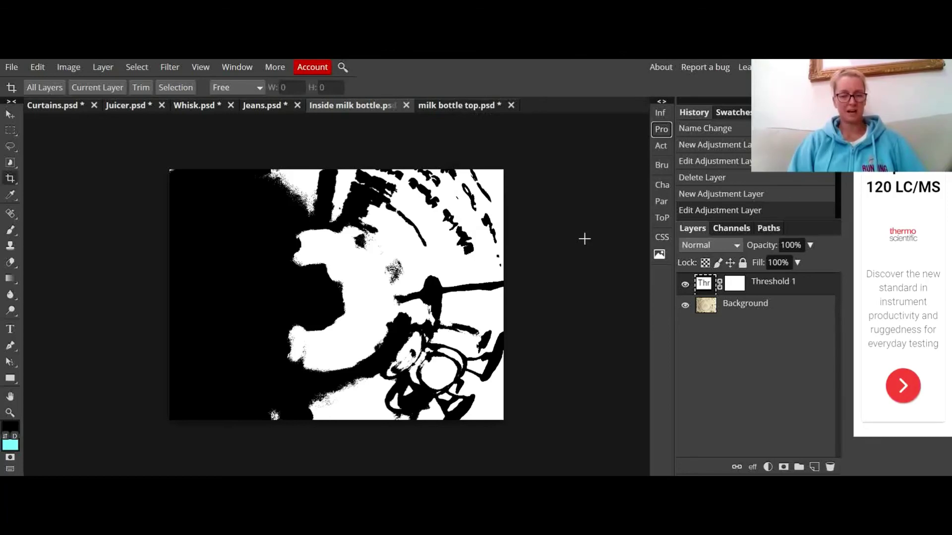